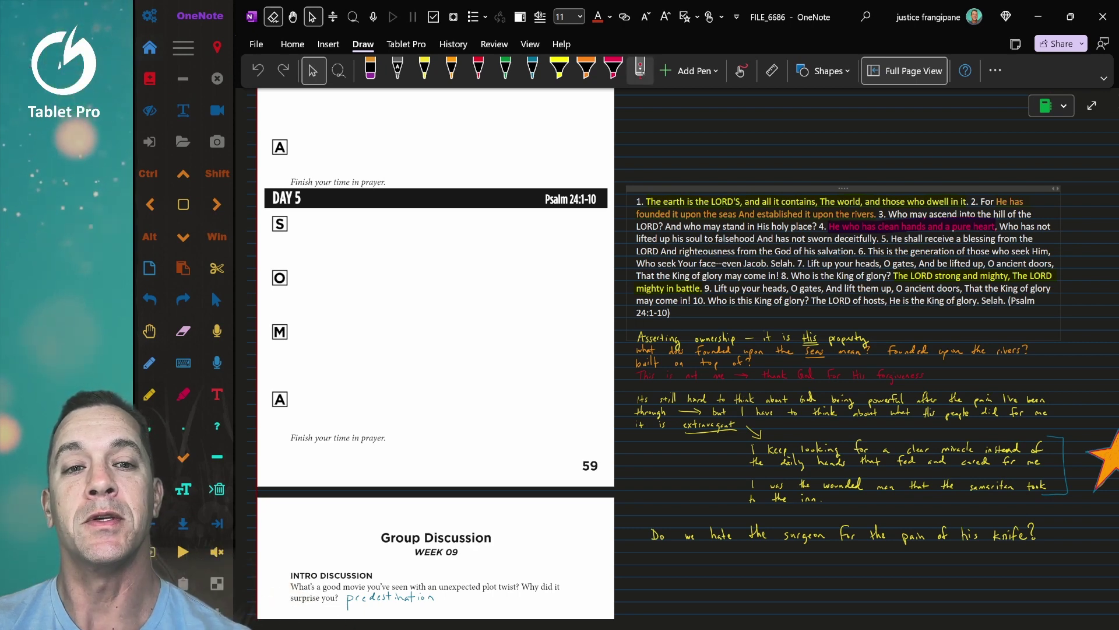
Use the laser pointer to circle the Psalm 24:1-10 heading and point out the typed Psalm passage
click(640, 70)
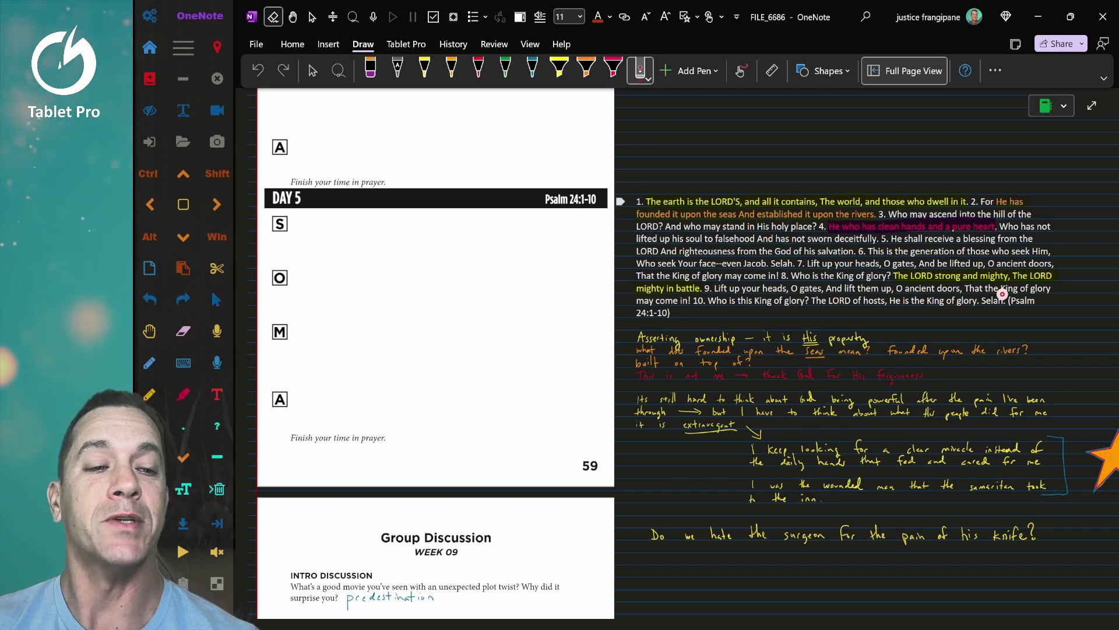
mouse_move(999, 292)
mouse_down()
mouse_move(944, 248)
mouse_move(925, 289)
mouse_move(898, 288)
mouse_up()
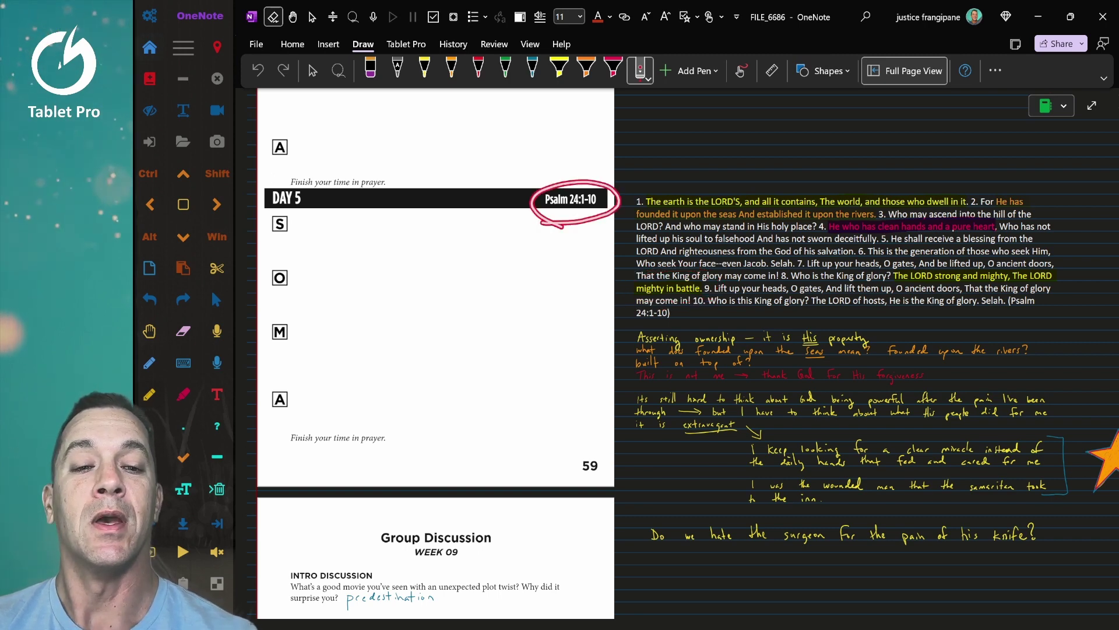
mouse_move(492, 356)
mouse_down()
mouse_move(709, 273)
mouse_move(779, 272)
mouse_up()
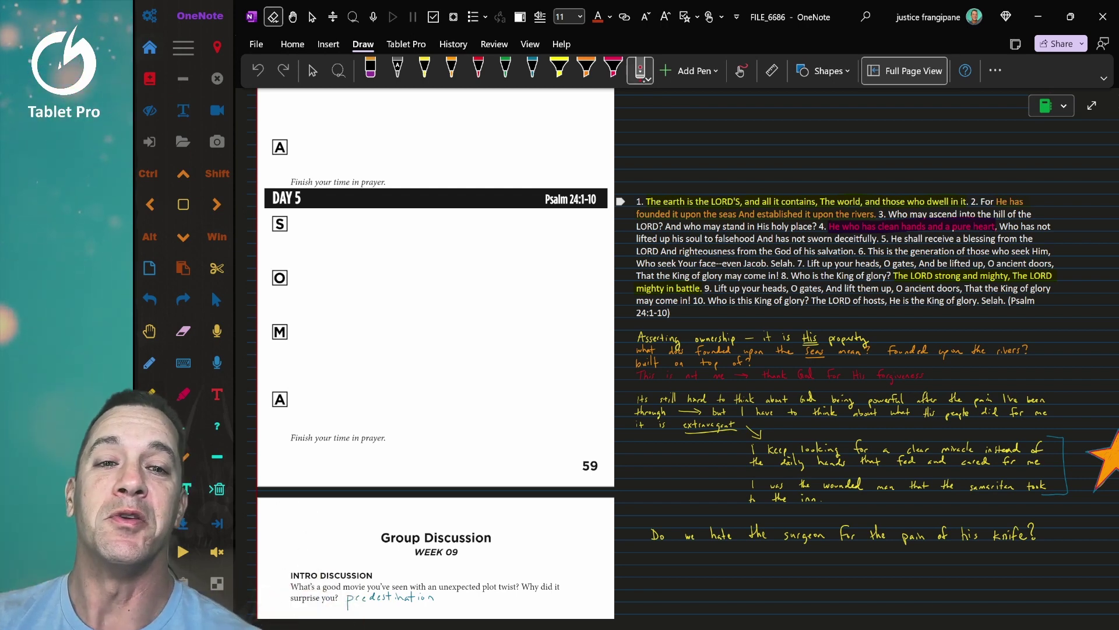
Change the laser pointer colour to yellow and circle the start of the Psalm text, and repeat the circling in cyan
click(640, 71)
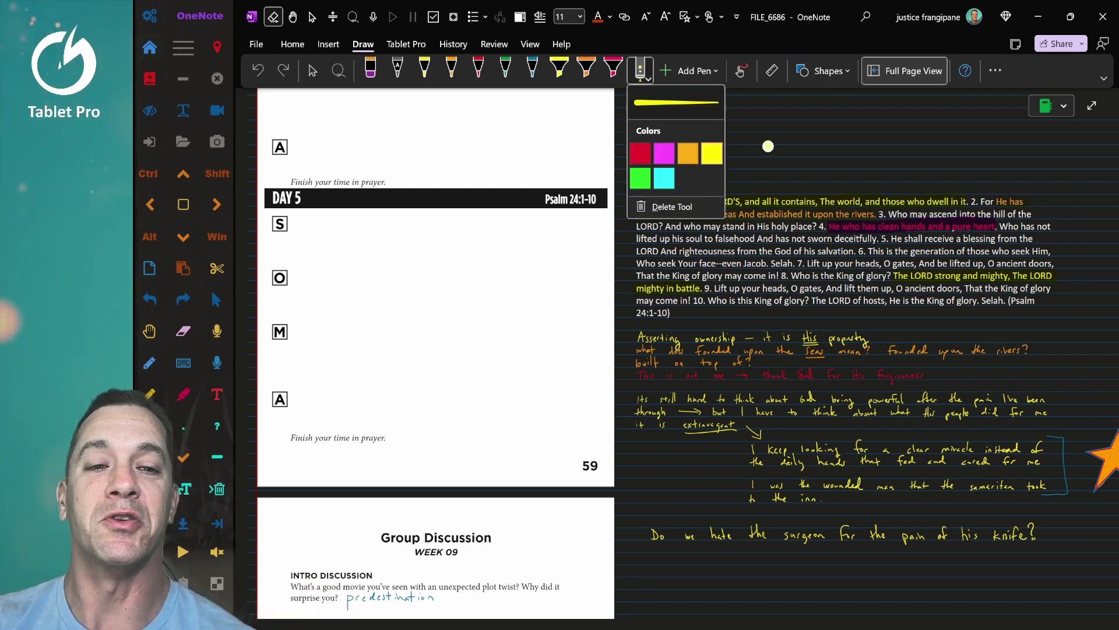
mouse_move(815, 165)
mouse_down()
mouse_move(828, 140)
mouse_move(800, 173)
mouse_up()
click(640, 70)
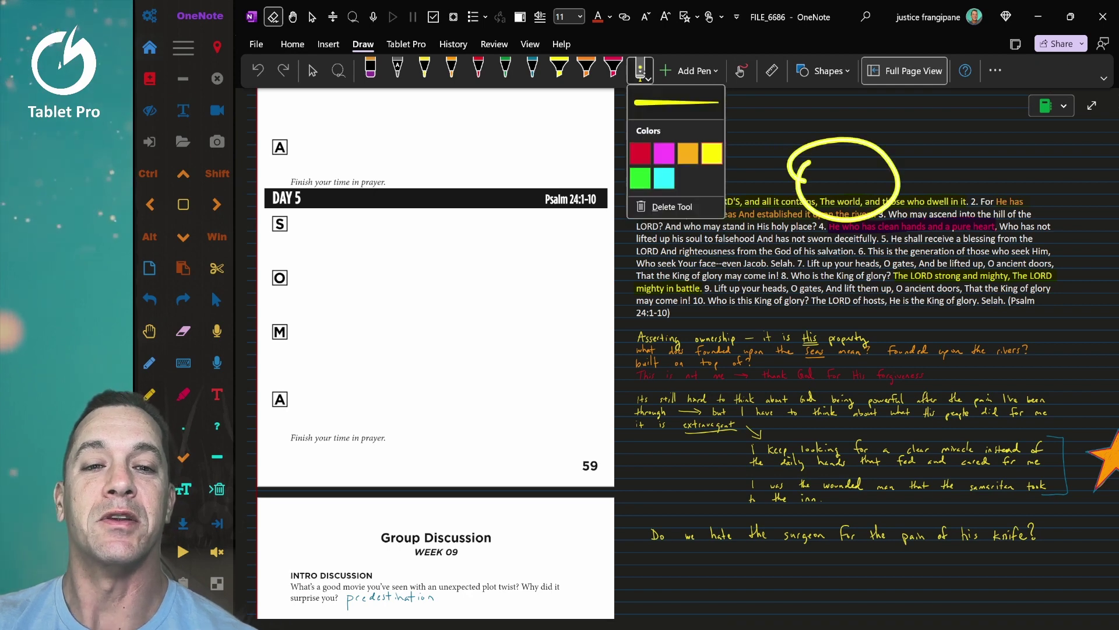
click(661, 175)
mouse_move(819, 248)
mouse_down()
mouse_move(874, 233)
mouse_move(802, 242)
mouse_up()
Set the laser pointer colour back to red
click(640, 70)
key(ctrl+z)
click(641, 153)
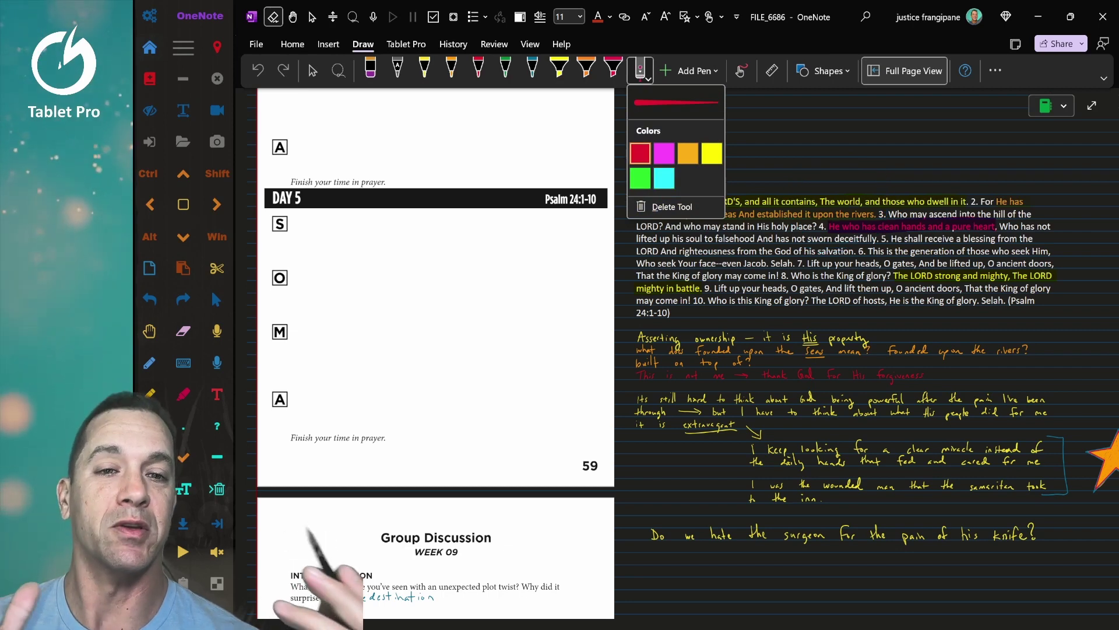
key(Escape)
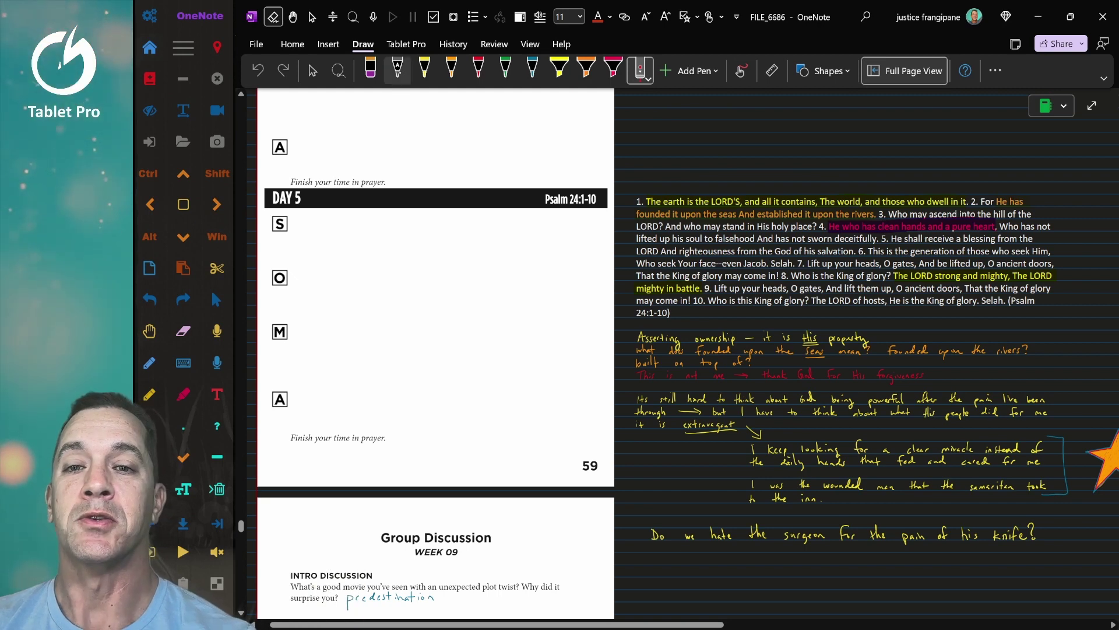
Handwrite "Hello everyone" with the ink-to-text pen in the blank area above the Psalm passage
click(397, 70)
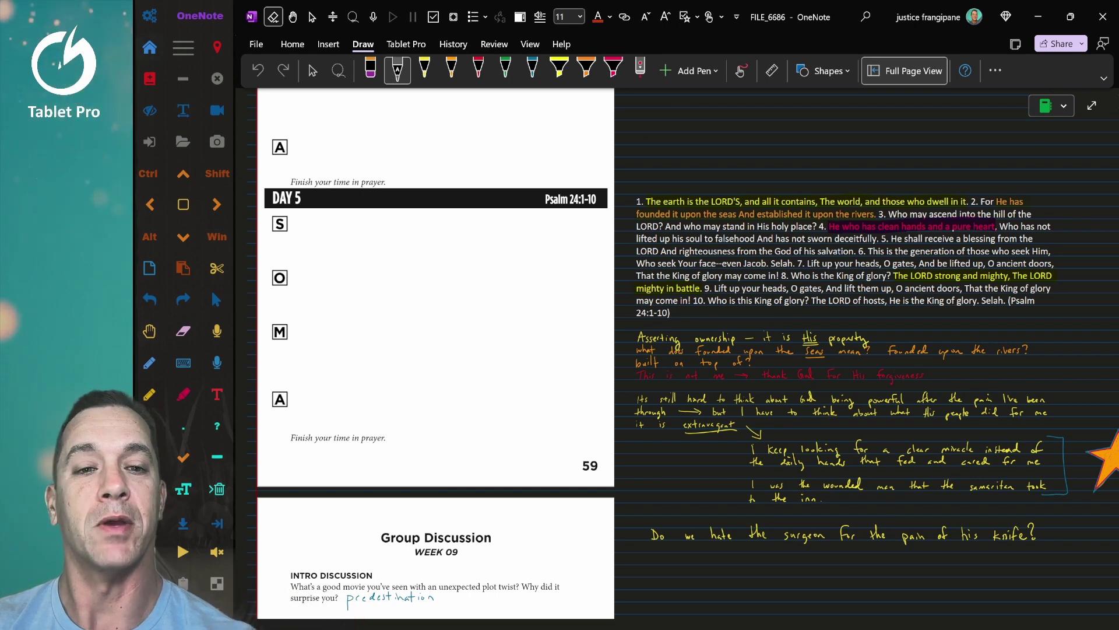
click(652, 151)
scroll(677, 352, up, 1)
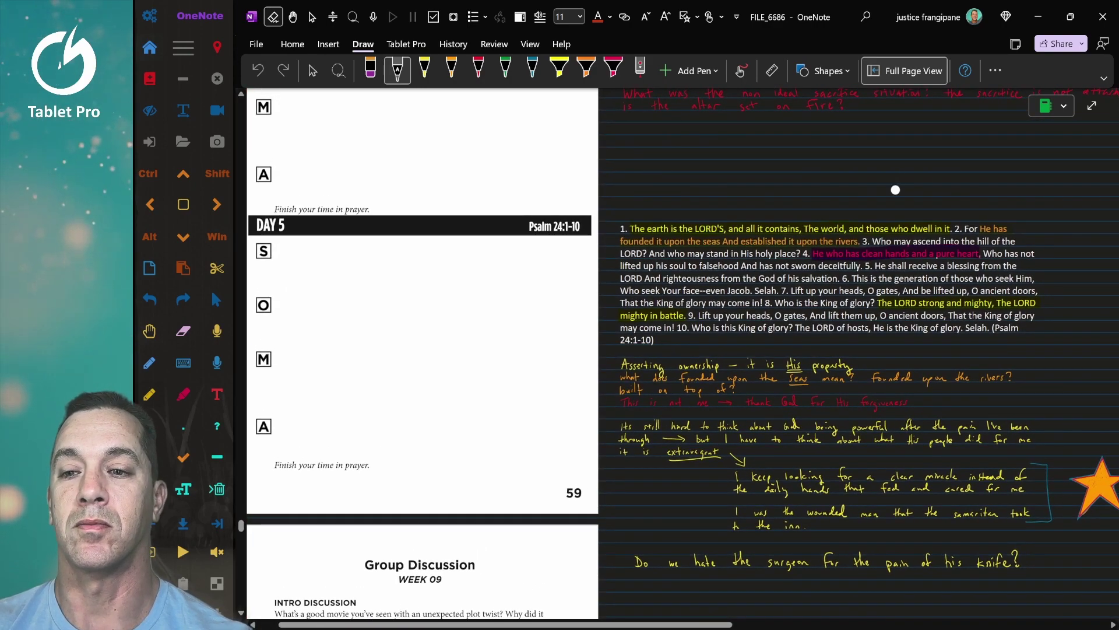
scroll(895, 190, up, 5)
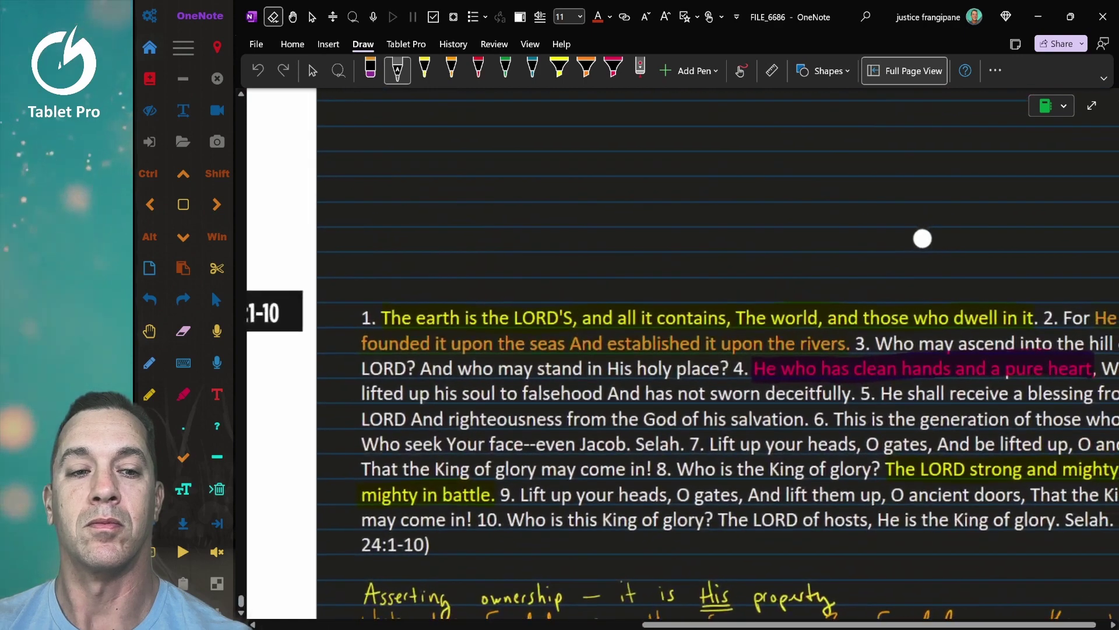
click(420, 201)
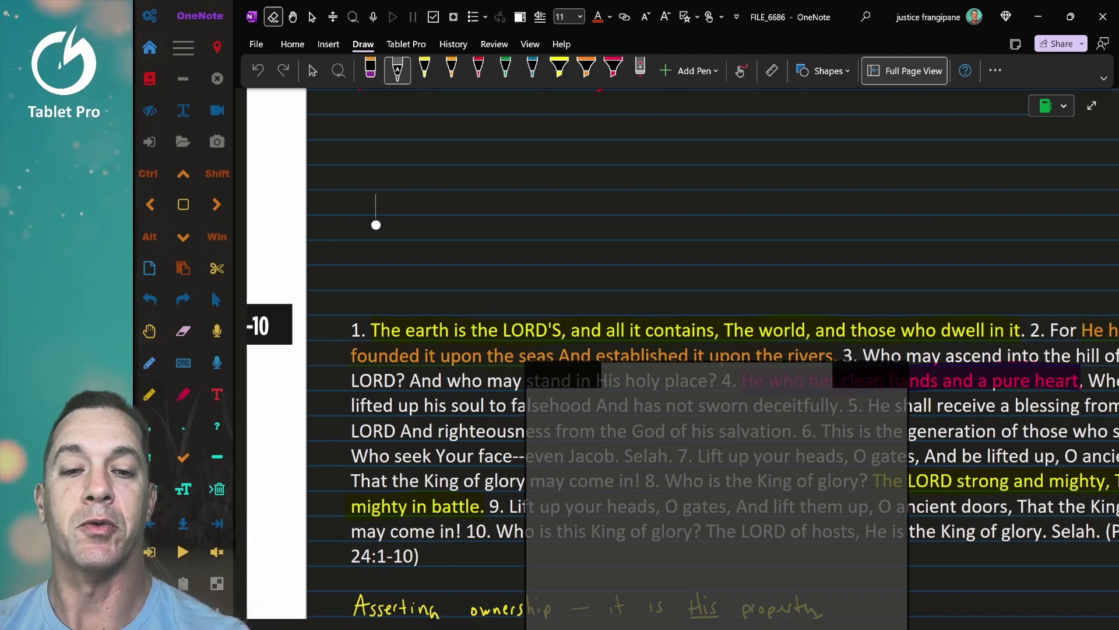
drag(618, 232, 640, 241)
drag(648, 207, 647, 241)
click(655, 234)
mouse_move(713, 229)
mouse_down()
mouse_move(758, 252)
mouse_move(809, 233)
mouse_up()
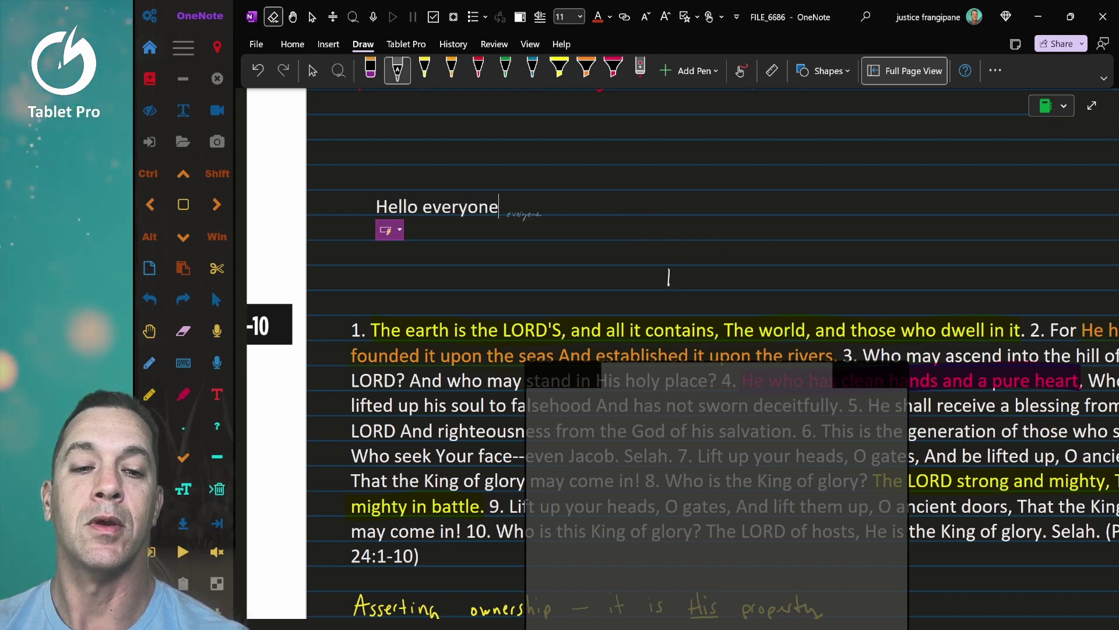
Continue the converted handwriting line with "now are you today?"
mouse_move(669, 269)
mouse_down()
mouse_move(687, 284)
mouse_move(771, 276)
mouse_move(816, 296)
mouse_move(848, 279)
mouse_up()
click(752, 276)
drag(760, 231, 775, 236)
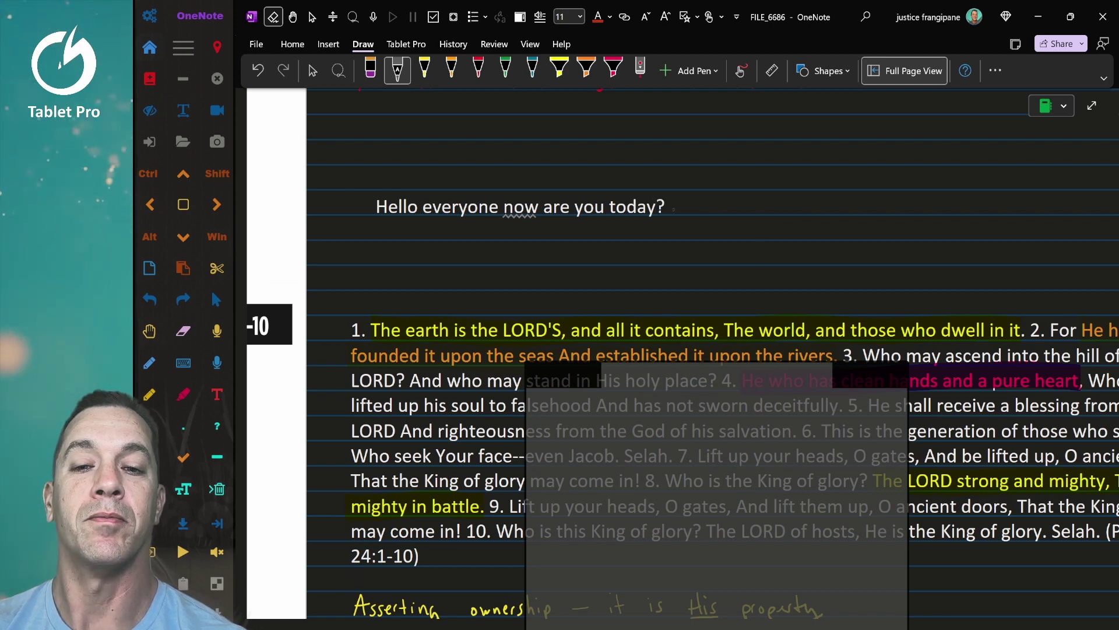
Break the greeting onto a new line before "today?" and select the word "you" with ink-to-text pen gestures
drag(608, 188, 606, 235)
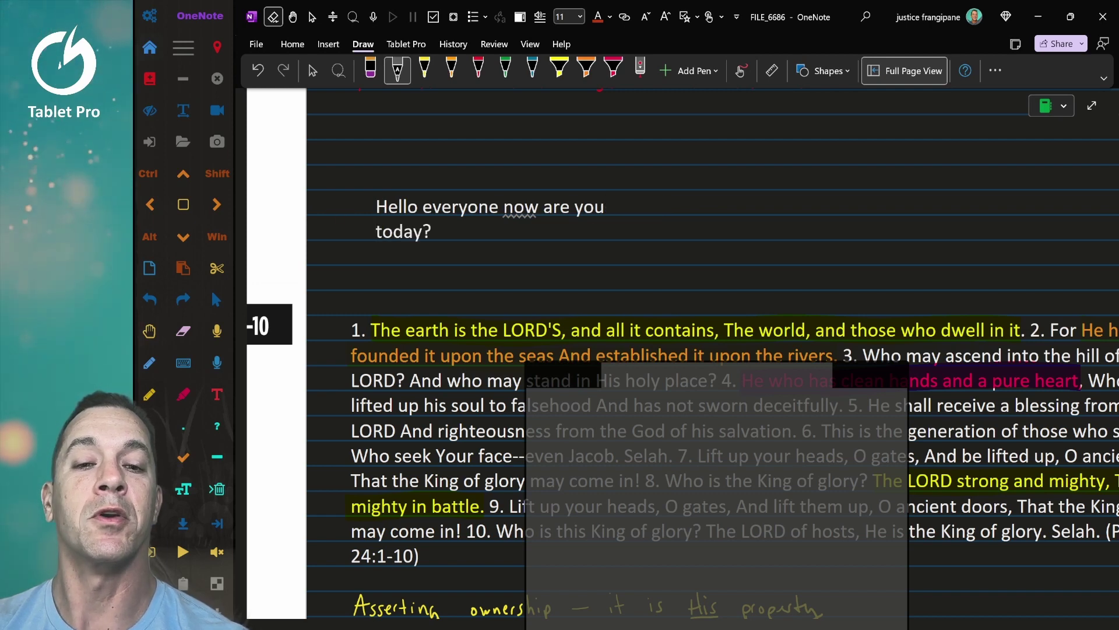
drag(576, 207, 611, 207)
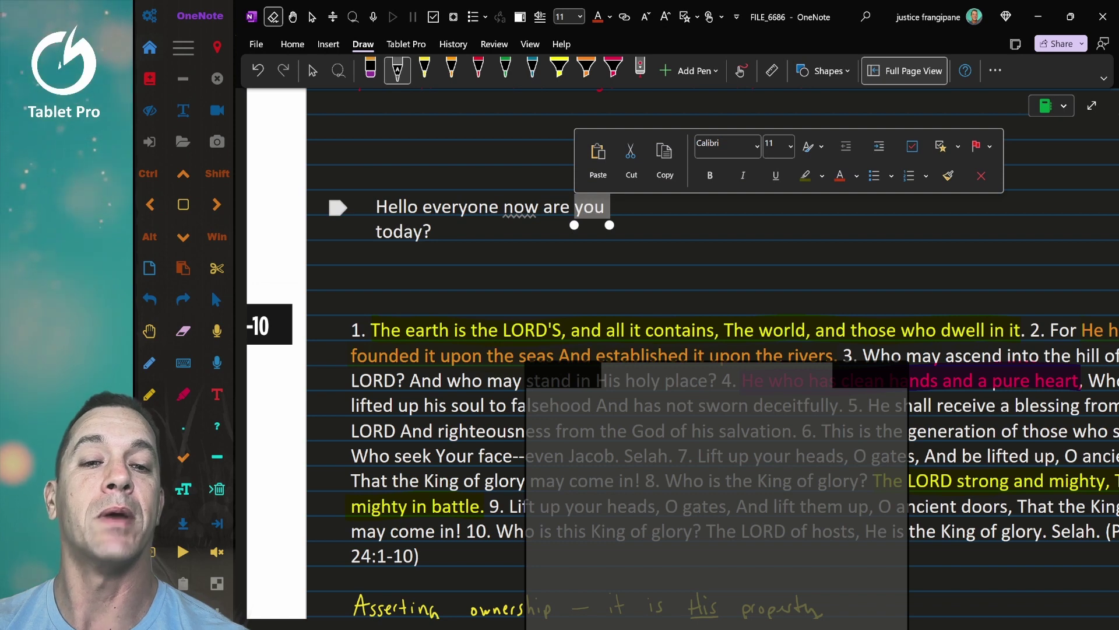
click(751, 235)
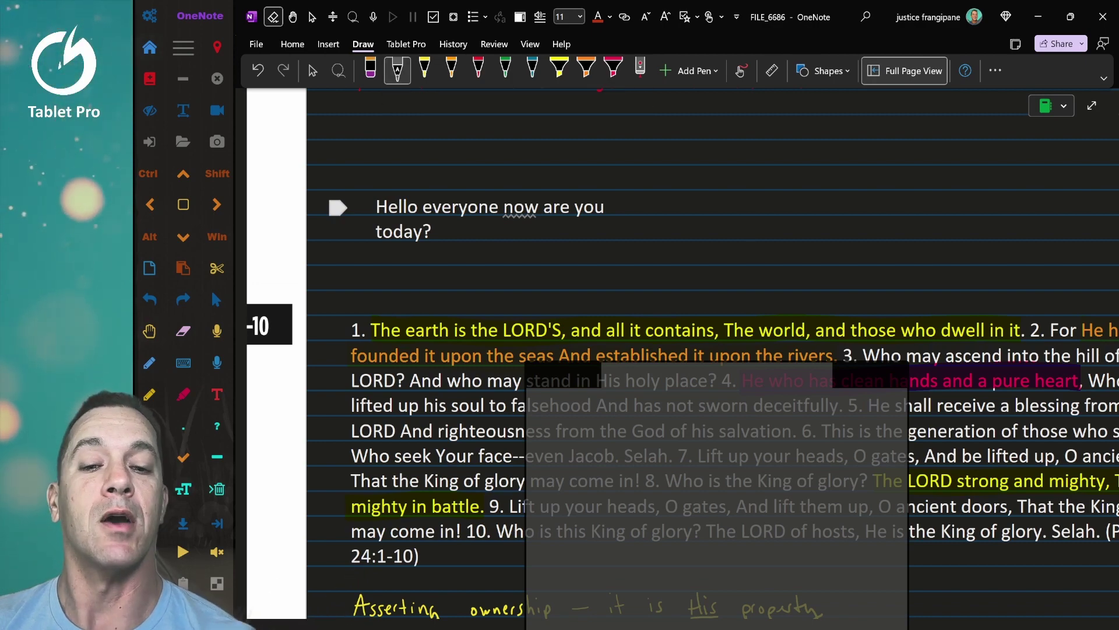
Trace over the Psalm passage with the laser pointer
scroll(682, 354, down, 2)
scroll(682, 354, down, 2)
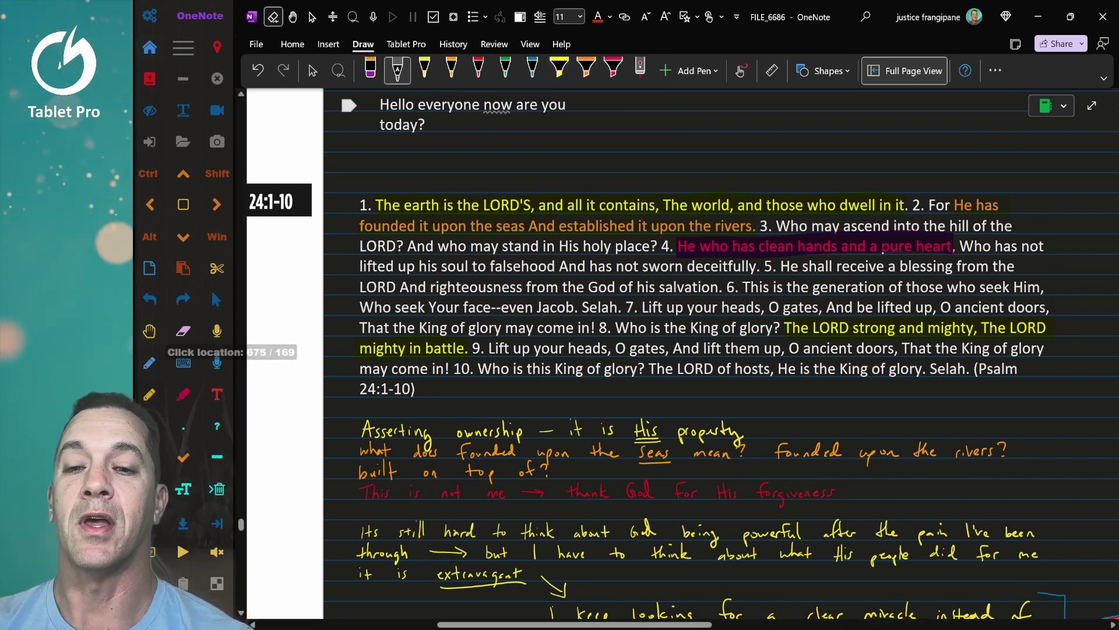
scroll(682, 356, right, 2)
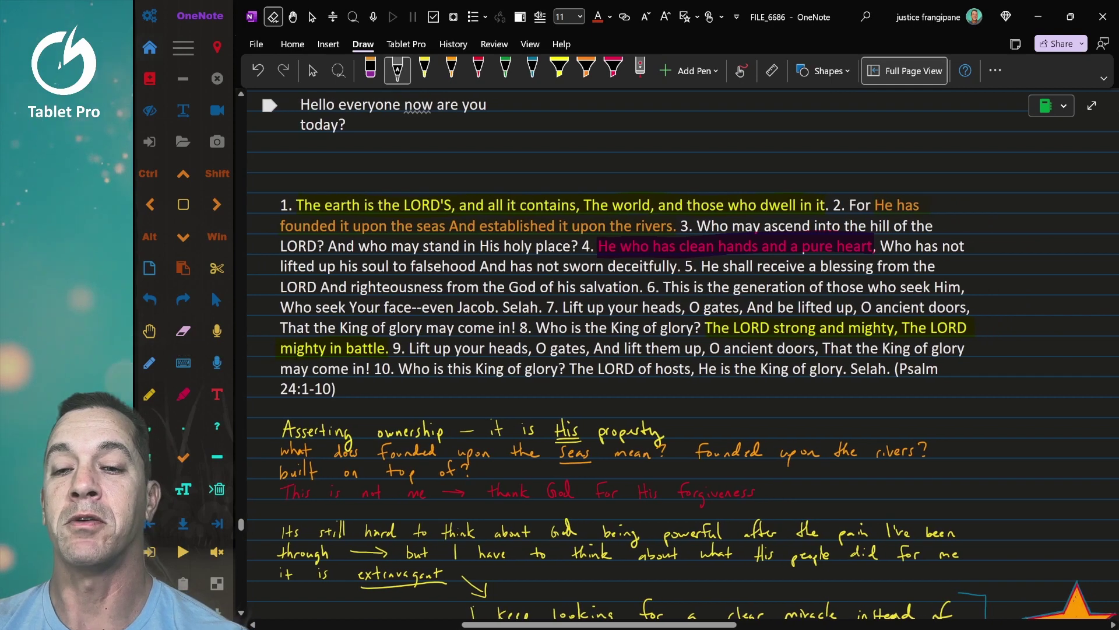
click(640, 70)
mouse_move(538, 154)
mouse_down()
mouse_move(274, 327)
mouse_move(345, 340)
mouse_up()
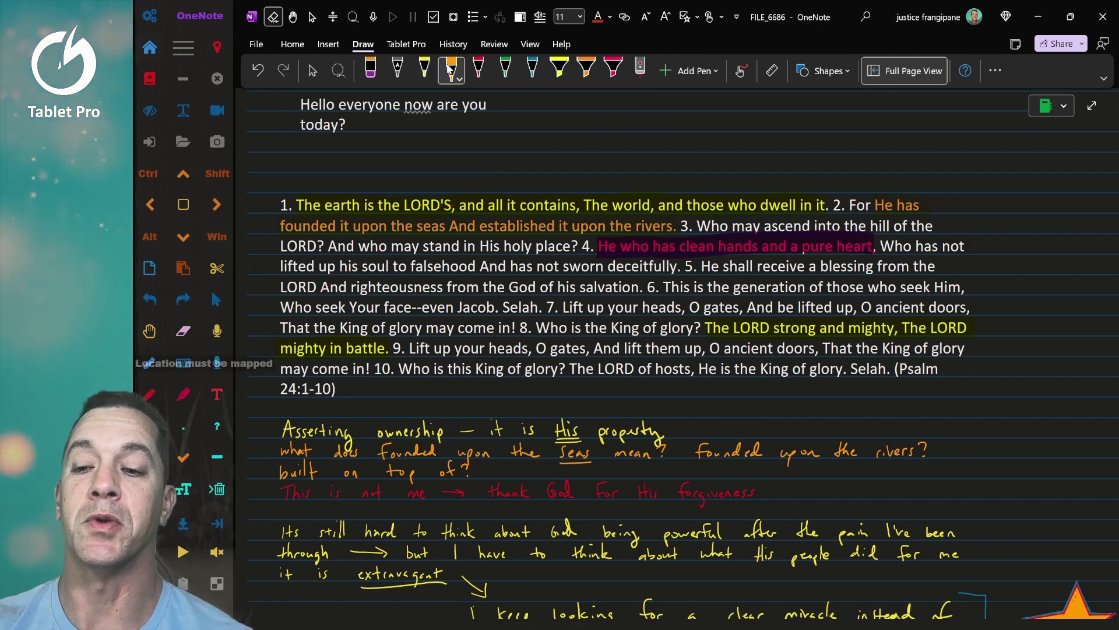
Switch through the coloured pens and highlighters, ending on the pink highlighter
click(476, 69)
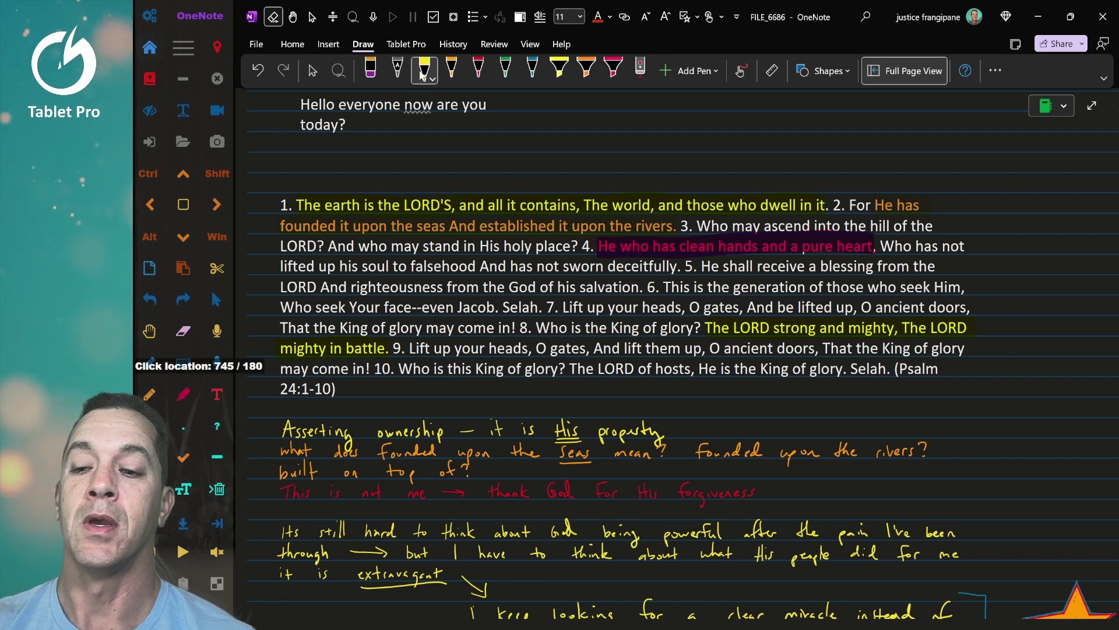
click(586, 70)
click(614, 69)
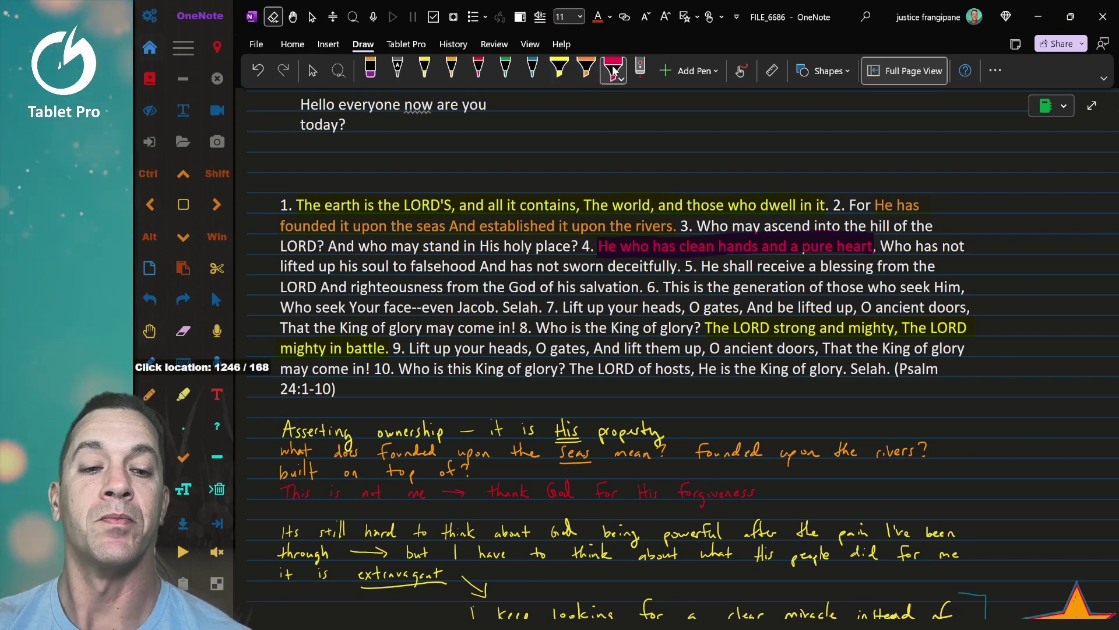
scroll(677, 352, down, 1)
scroll(676, 353, up, 1)
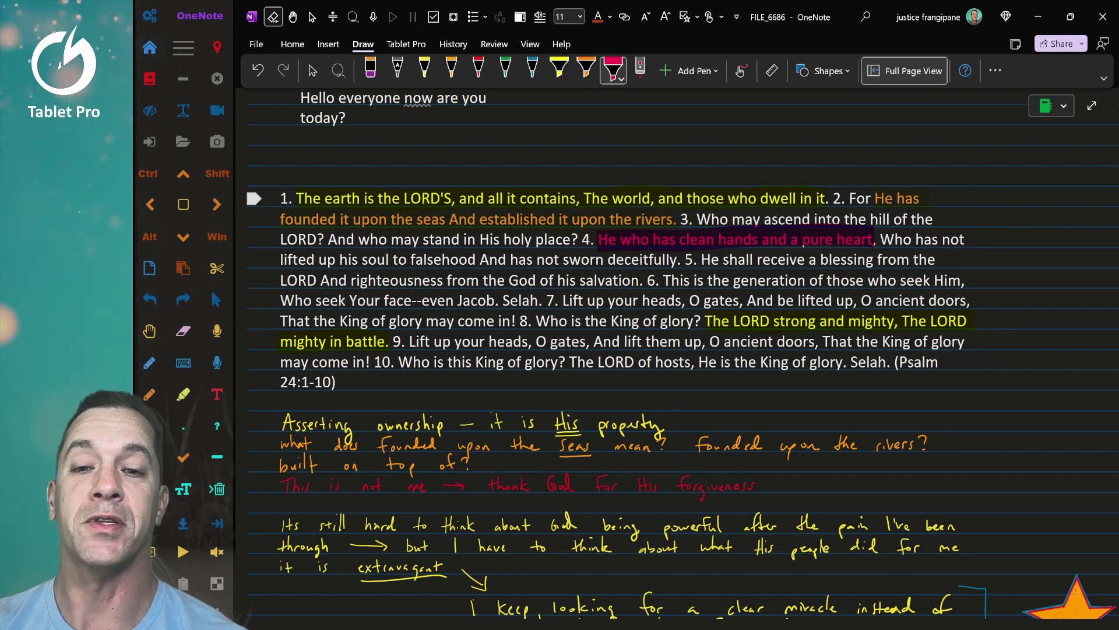
scroll(676, 359, down, 1)
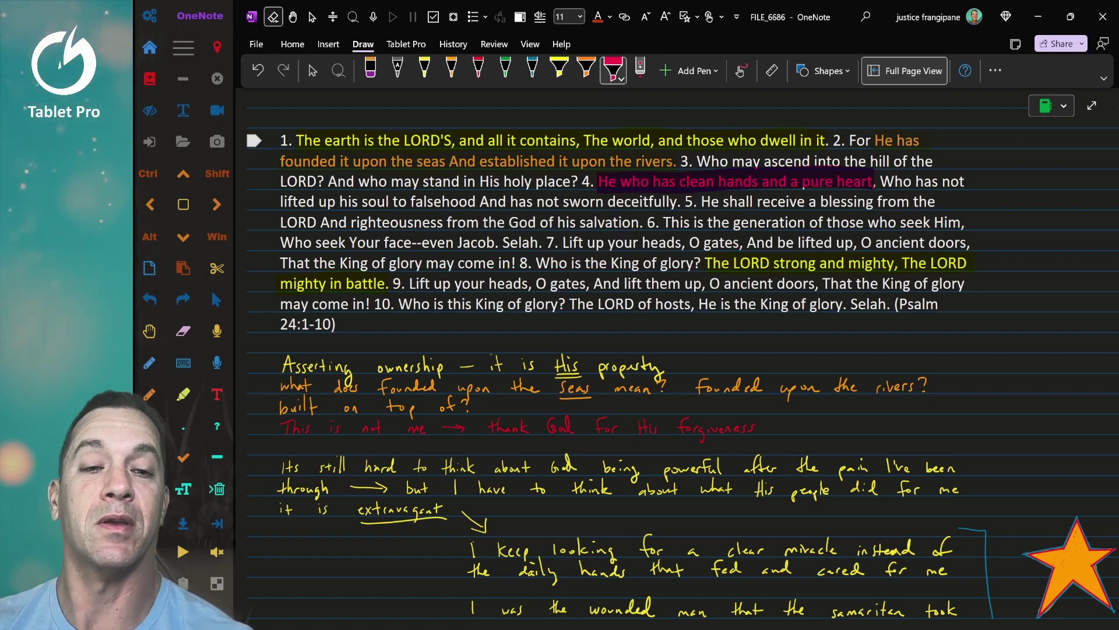
scroll(682, 350, down, 5)
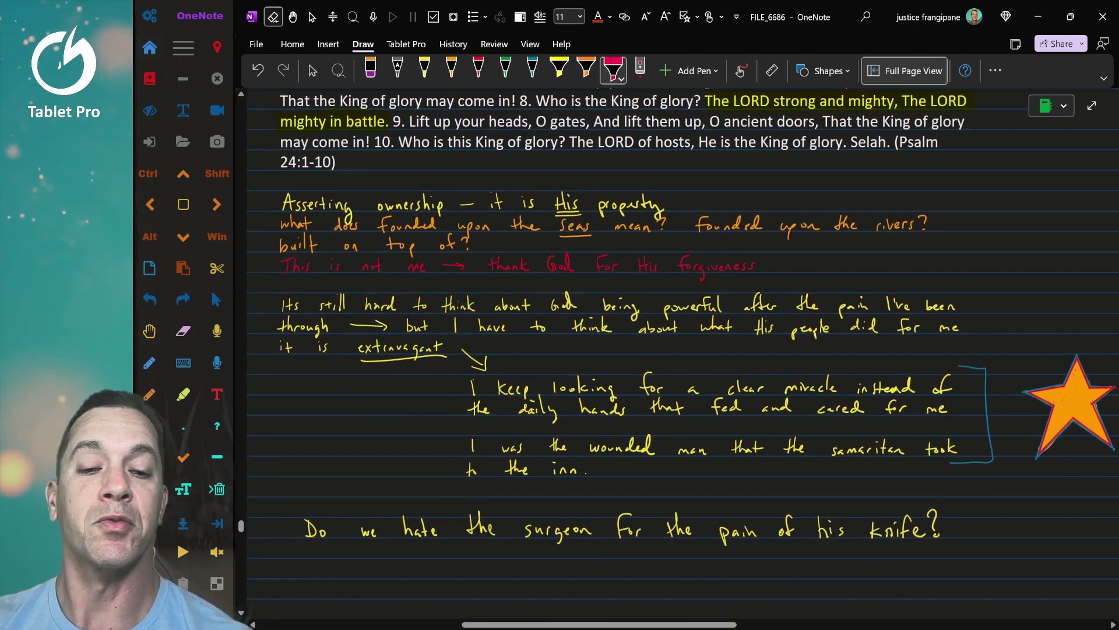
scroll(683, 350, up, 5)
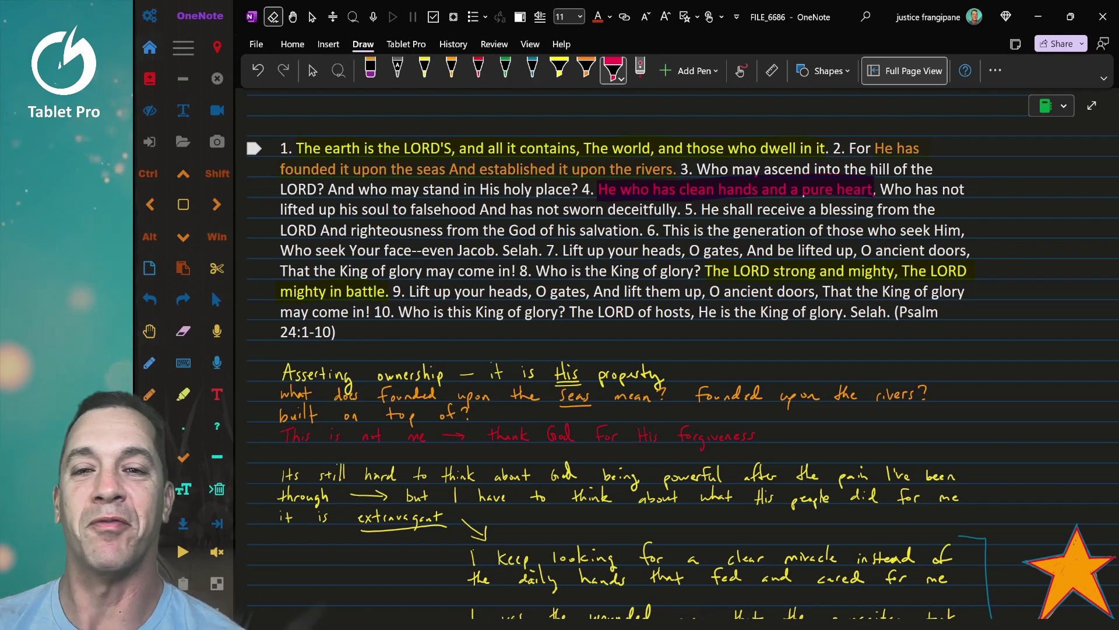
Draw a large circle with the orange pen beside the Psalm passage and a smaller circle below it
scroll(676, 349, right, 5)
click(452, 70)
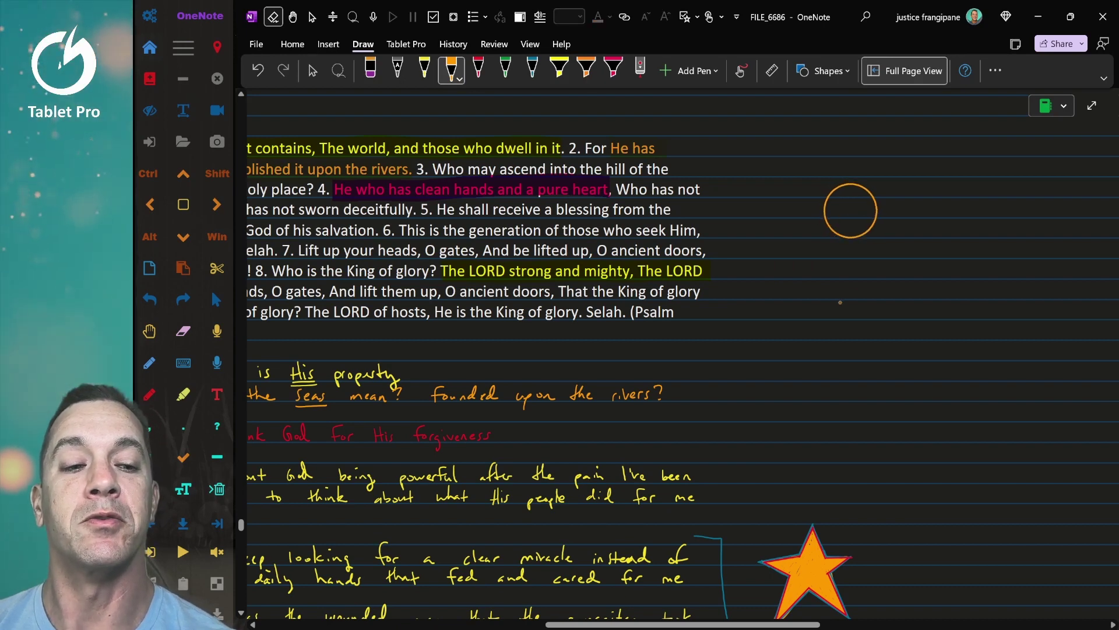
mouse_move(843, 255)
mouse_down()
mouse_move(842, 313)
mouse_move(849, 291)
mouse_up()
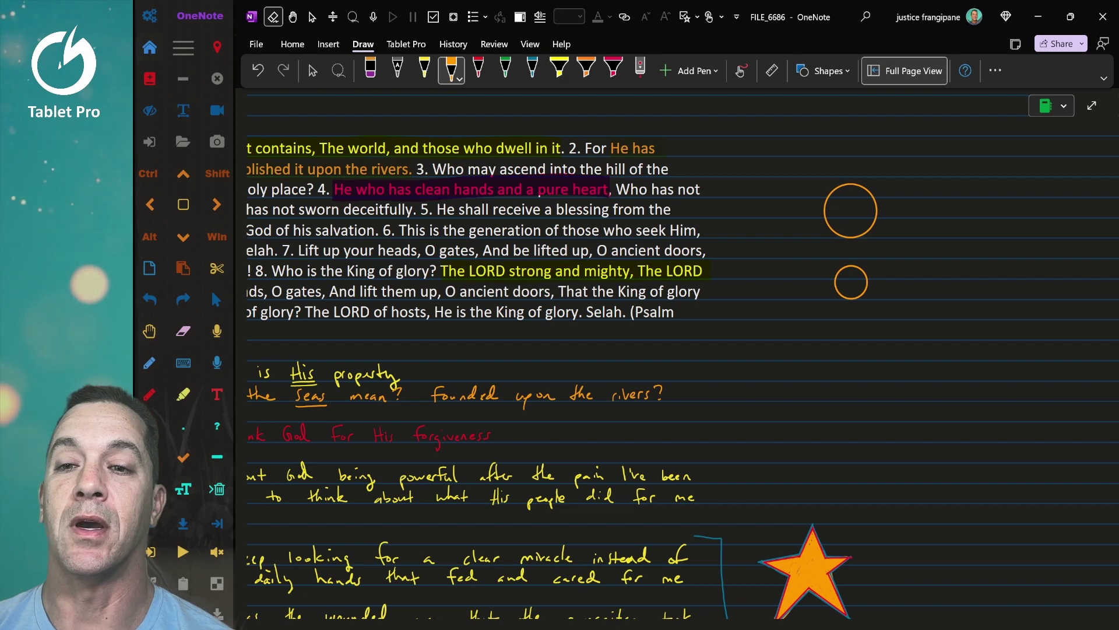
Move the smaller orange circle into the centre of the larger one
click(314, 71)
click(851, 211)
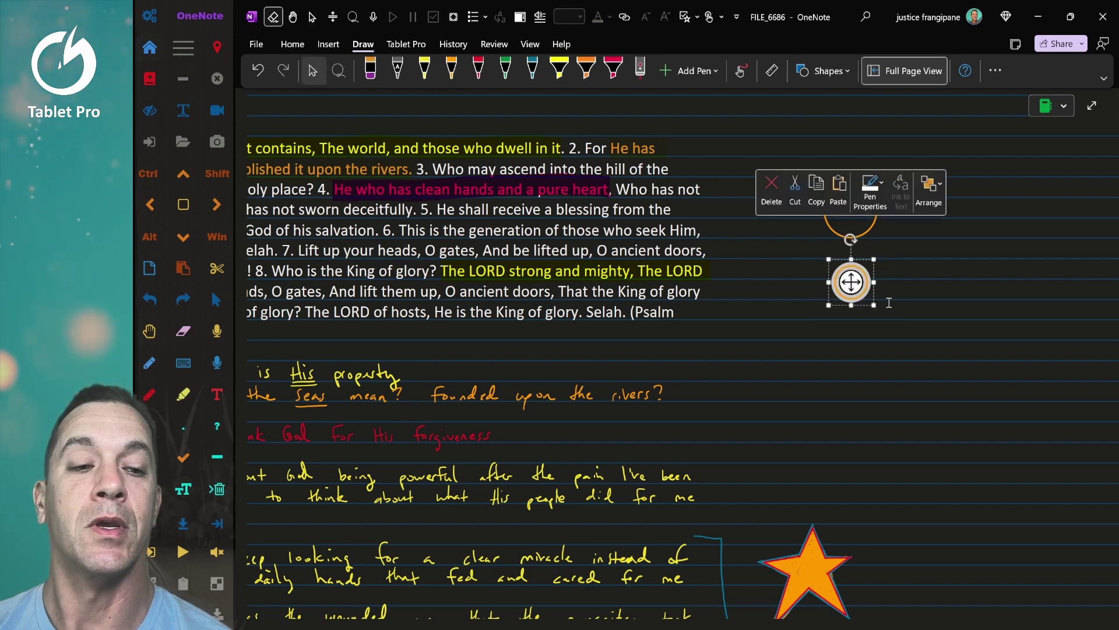
drag(852, 210, 850, 210)
Draw a horizontal orange arrow pointing into the centre of the concentric circles
click(478, 69)
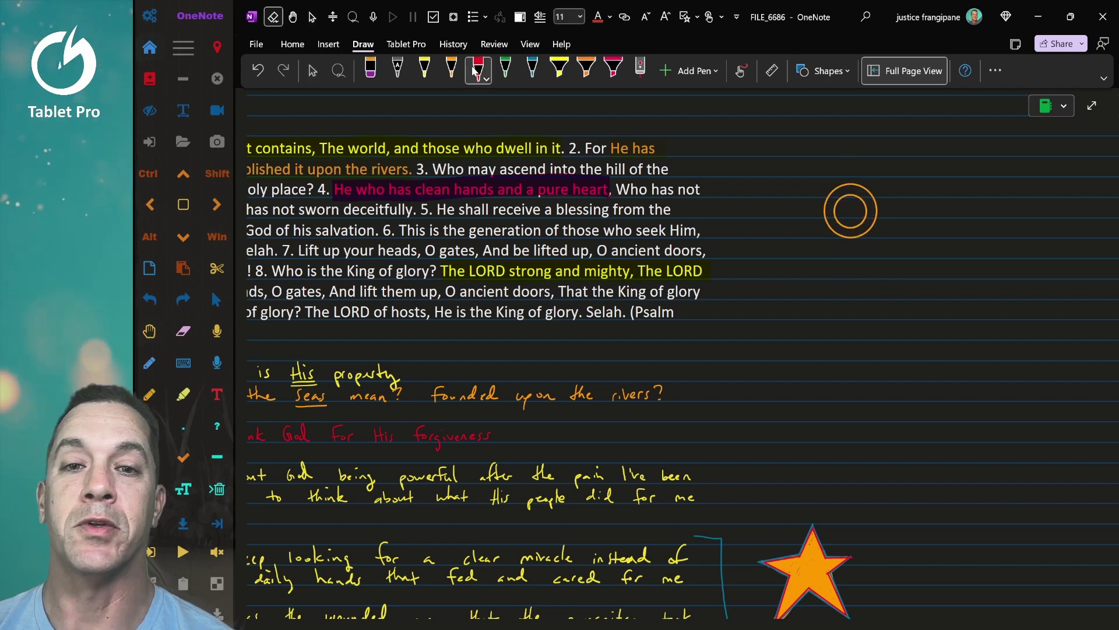
click(451, 69)
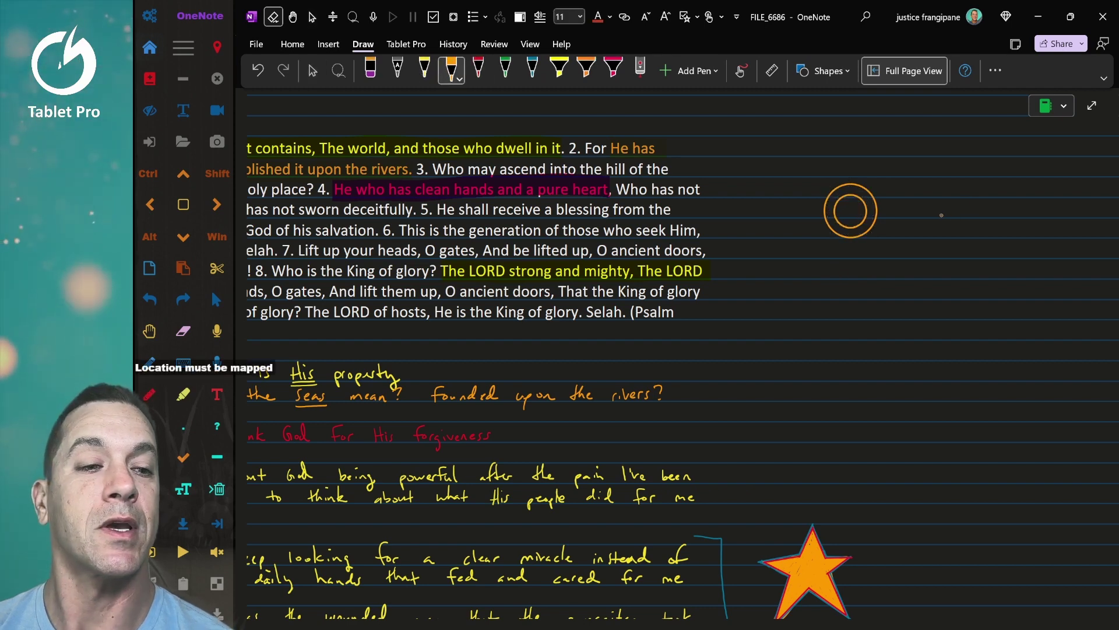
drag(971, 209, 961, 209)
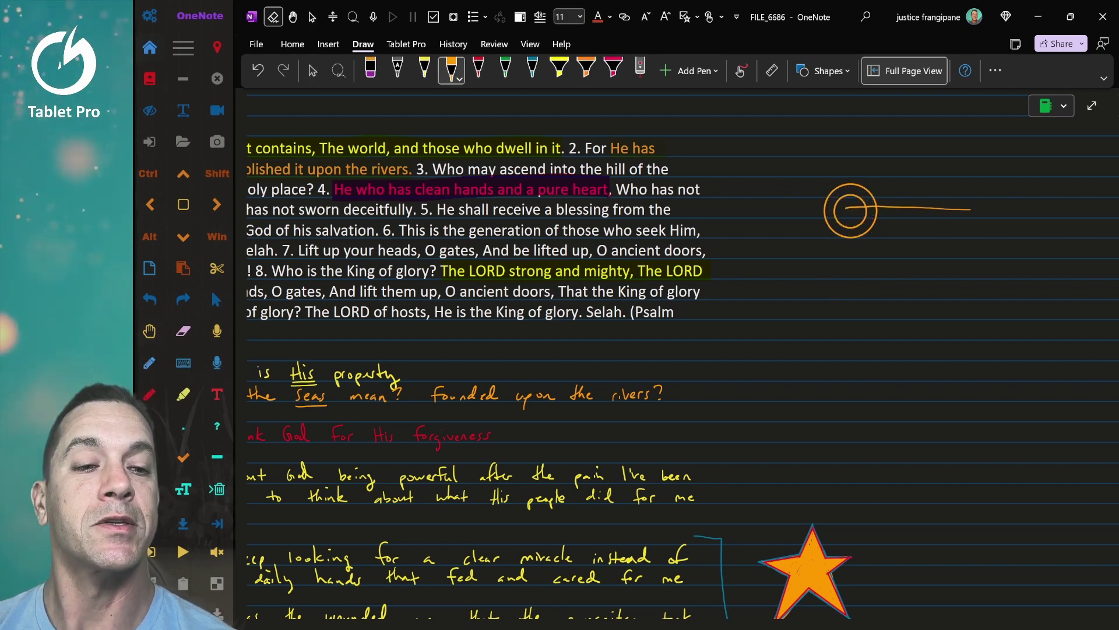
drag(860, 202, 863, 215)
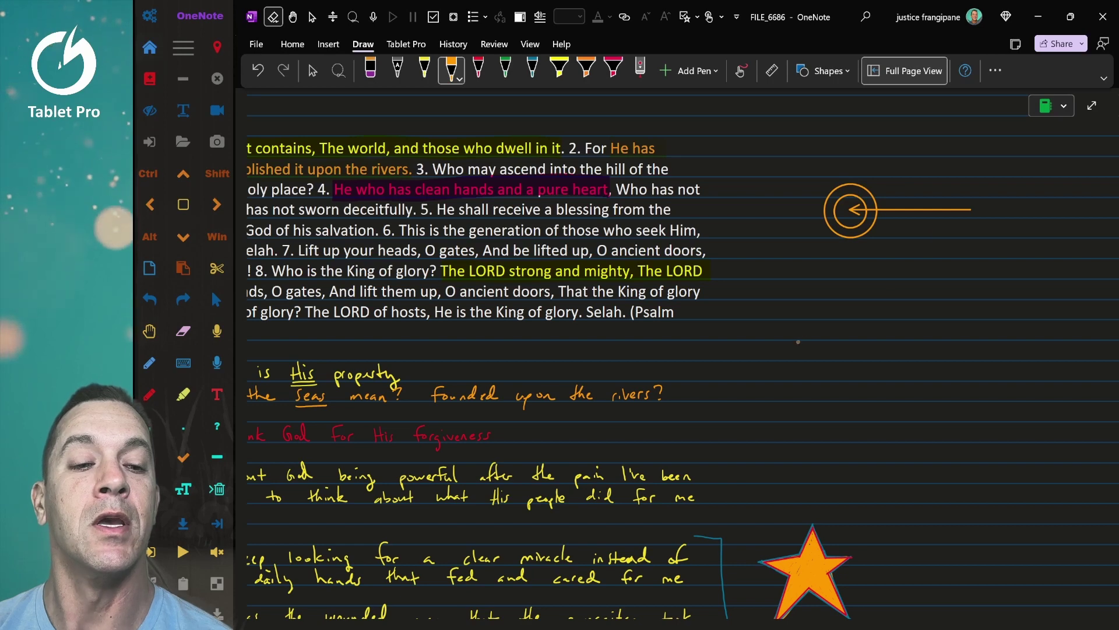
Draw three orange arrows below the circles: one diagonal, one diagonal with a closed triangular head, and one pointing left
drag(797, 342, 783, 353)
drag(896, 279, 893, 294)
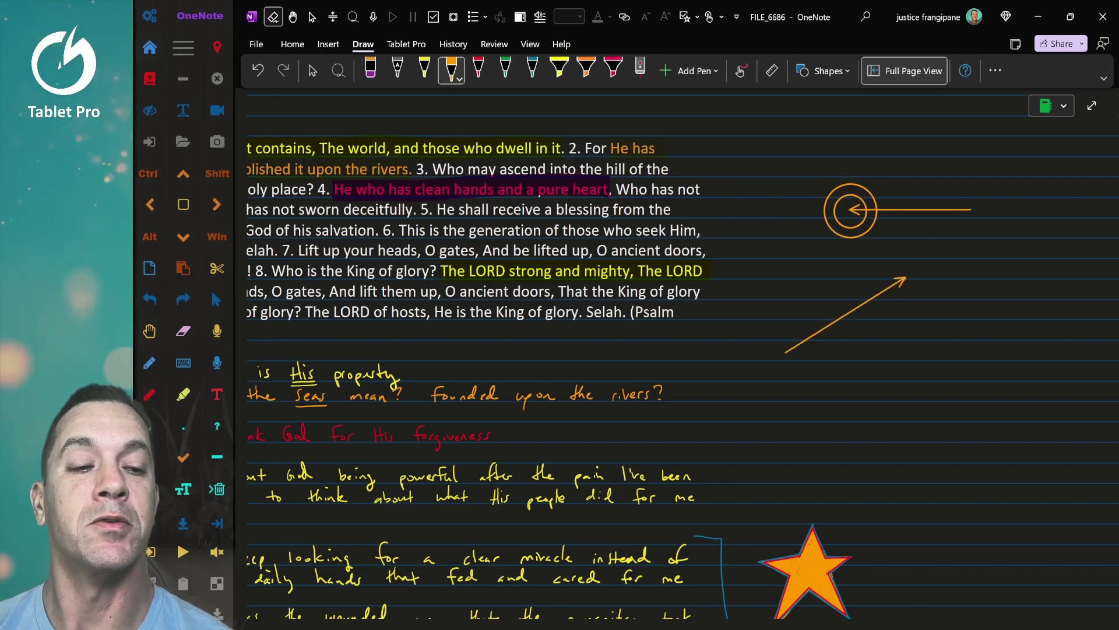
drag(886, 345, 986, 259)
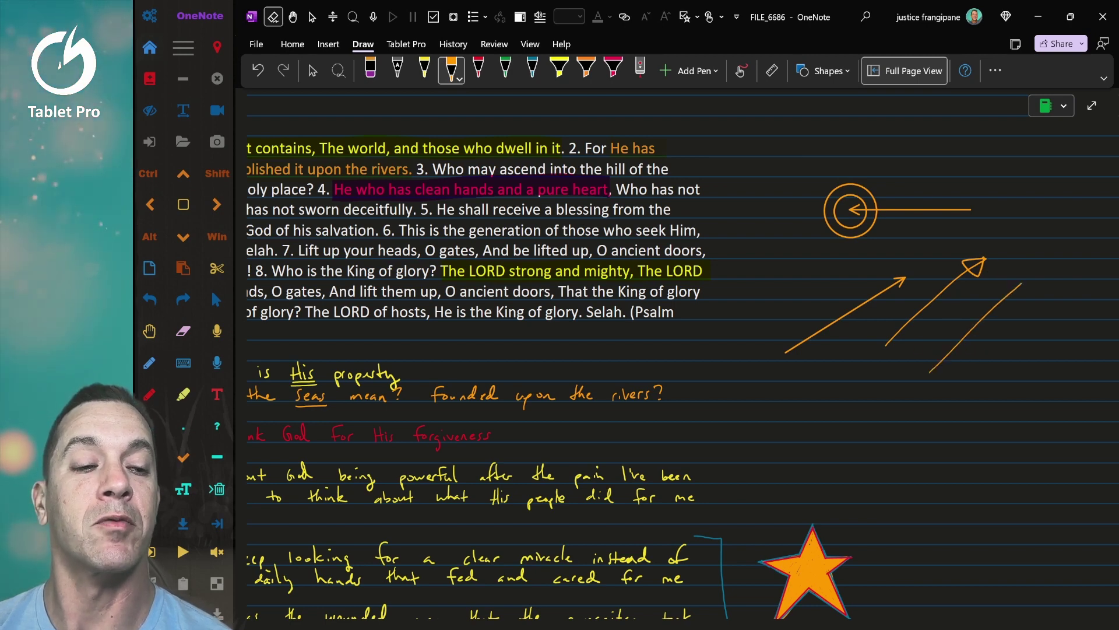
mouse_move(1025, 282)
mouse_down()
mouse_move(1038, 237)
mouse_move(989, 335)
mouse_move(789, 370)
mouse_move(805, 358)
mouse_up()
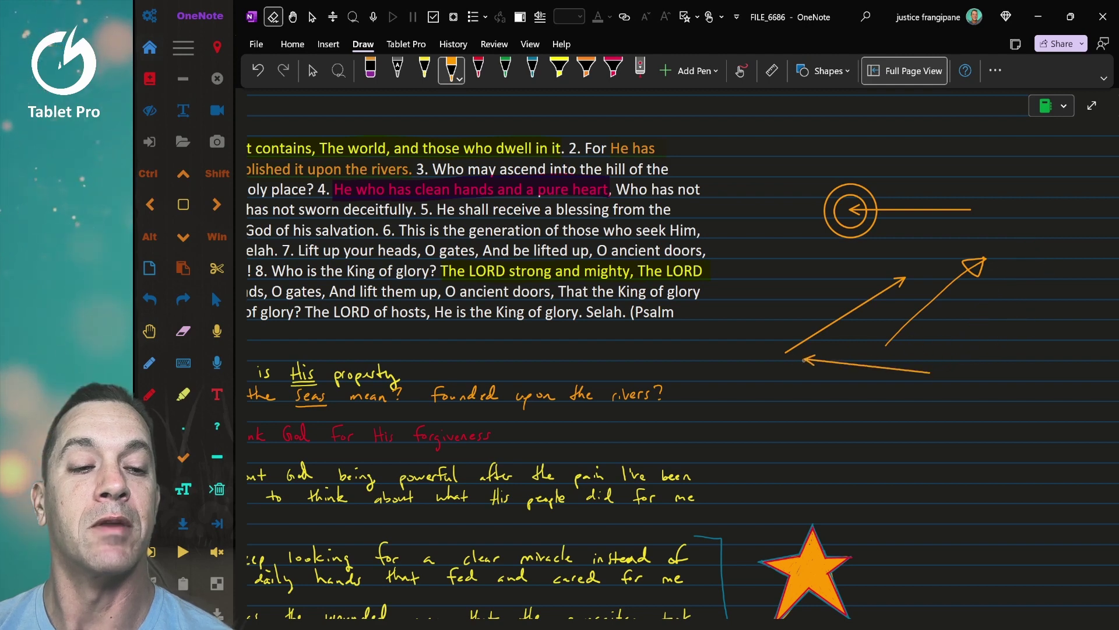
Draw an orange diamond beside the triangular-headed arrow, with a small square inside it
drag(1005, 278, 1052, 223)
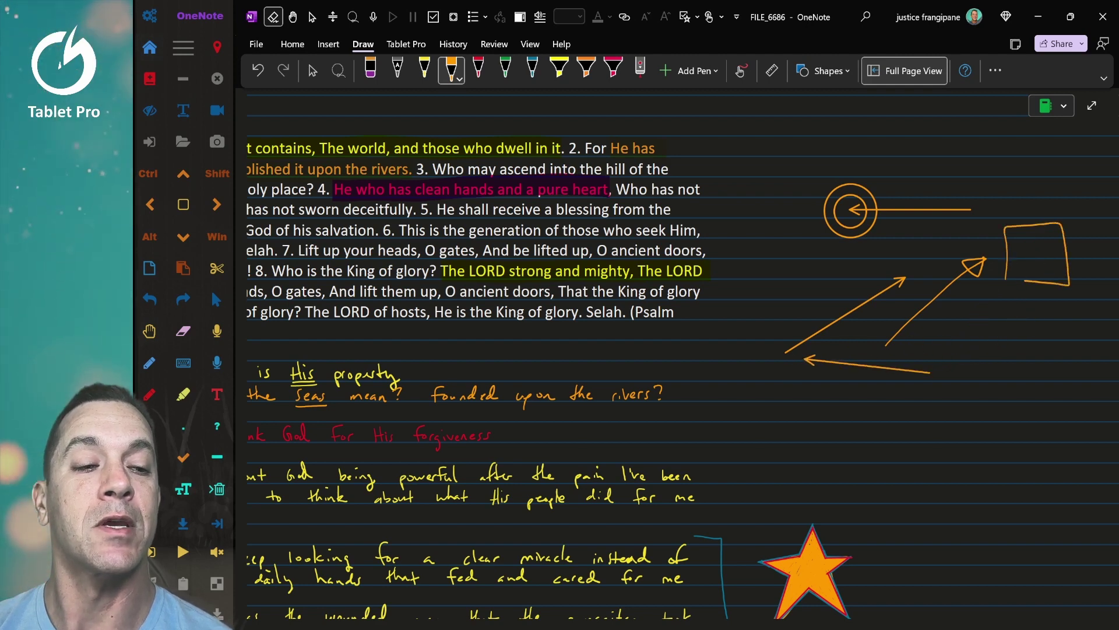
mouse_move(1008, 279)
mouse_down()
mouse_move(1021, 267)
mouse_move(1025, 291)
mouse_move(1025, 260)
mouse_move(1035, 287)
mouse_move(1043, 259)
mouse_move(1026, 261)
mouse_up()
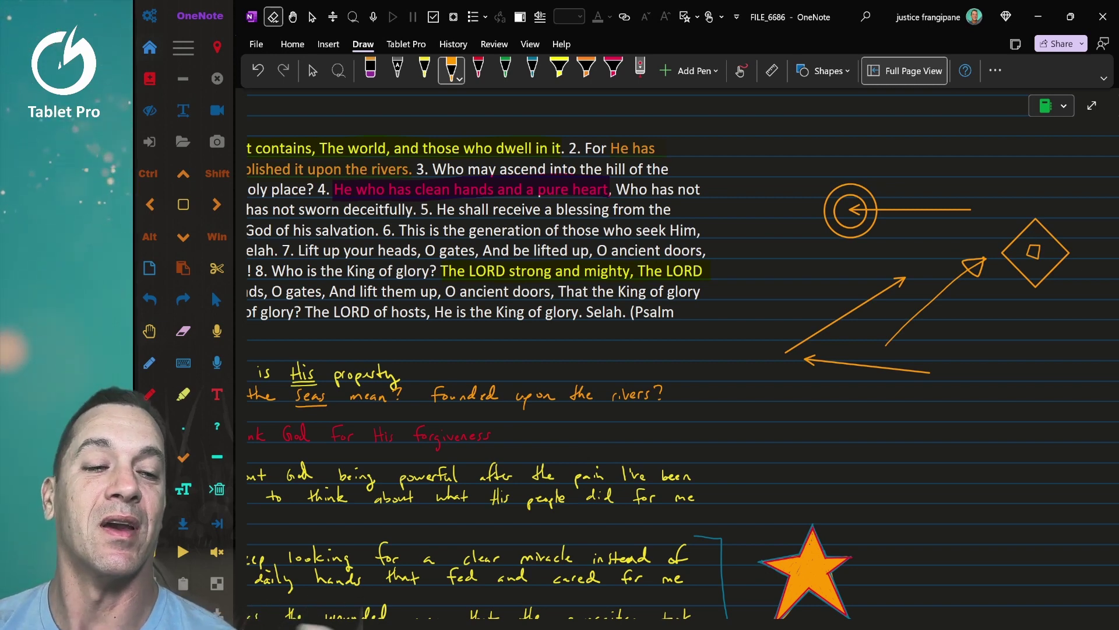
scroll(935, 296, down, 2)
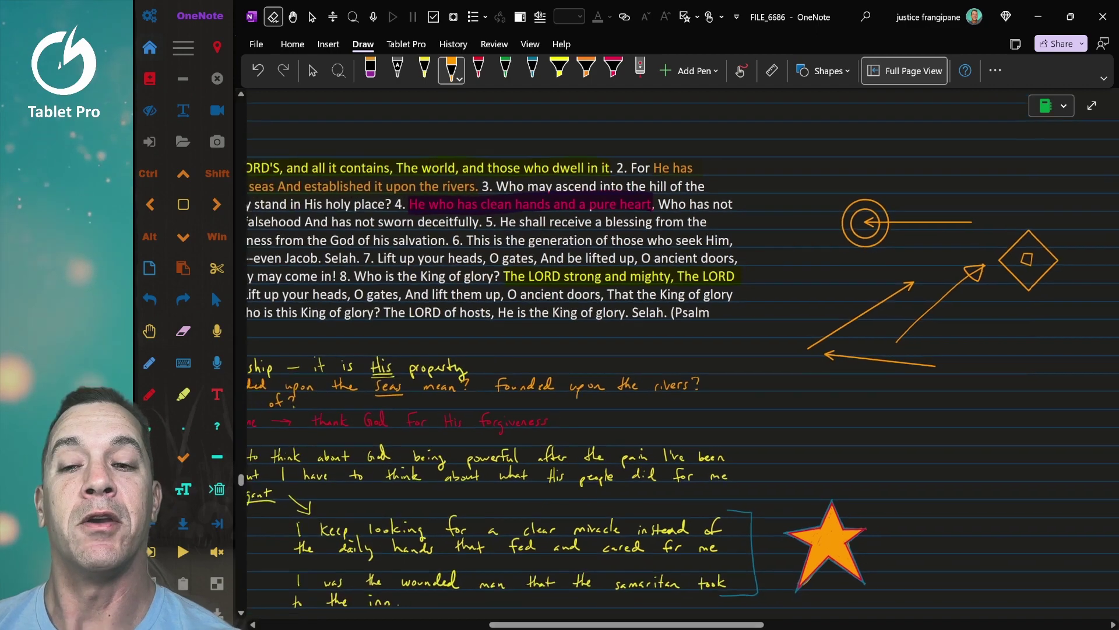
scroll(680, 357, left, 1)
scroll(680, 357, up, 1)
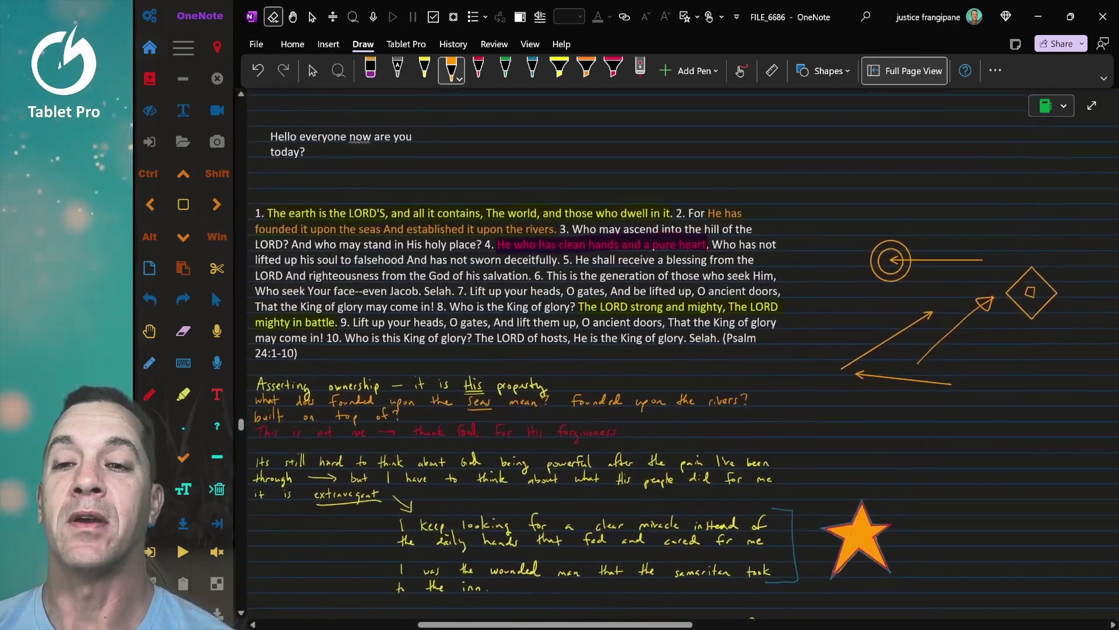